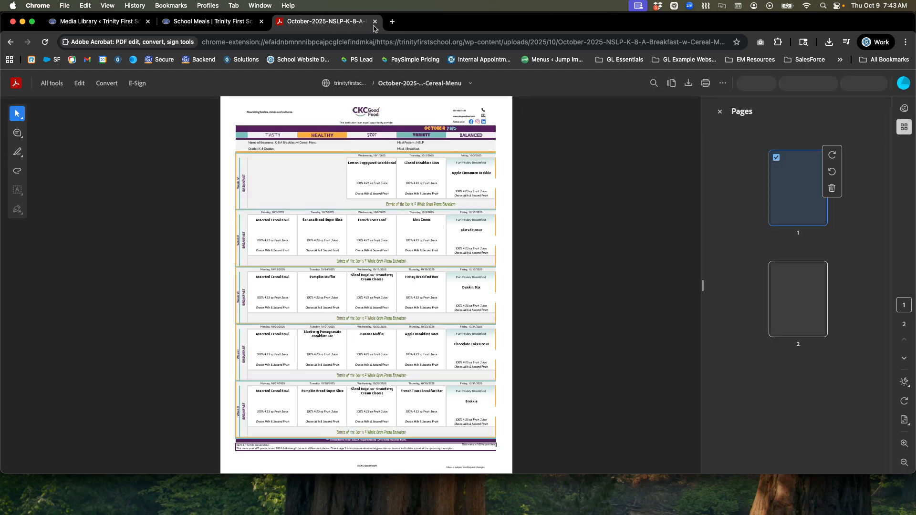
# Close the October breakfast menu PDF, return to the Media Library and close the open attachment details
pyautogui.click(375, 22)
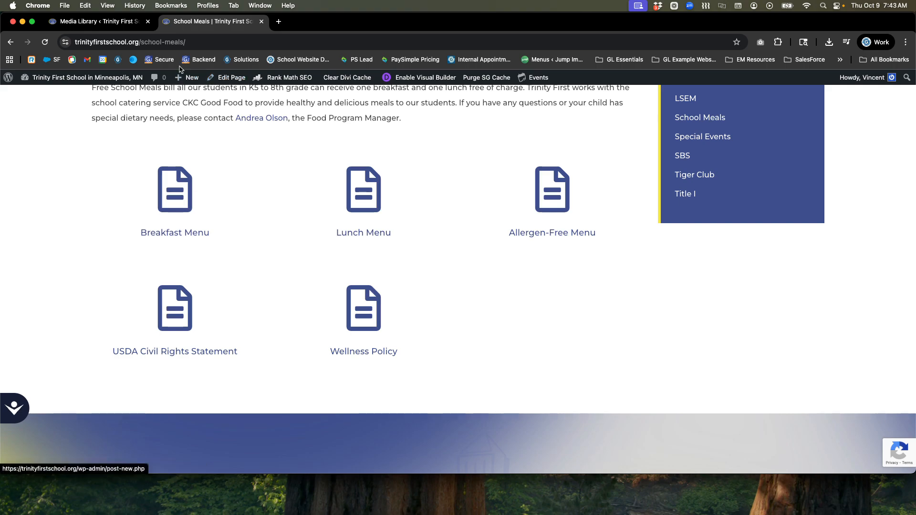
pyautogui.scroll(7, 205, 139)
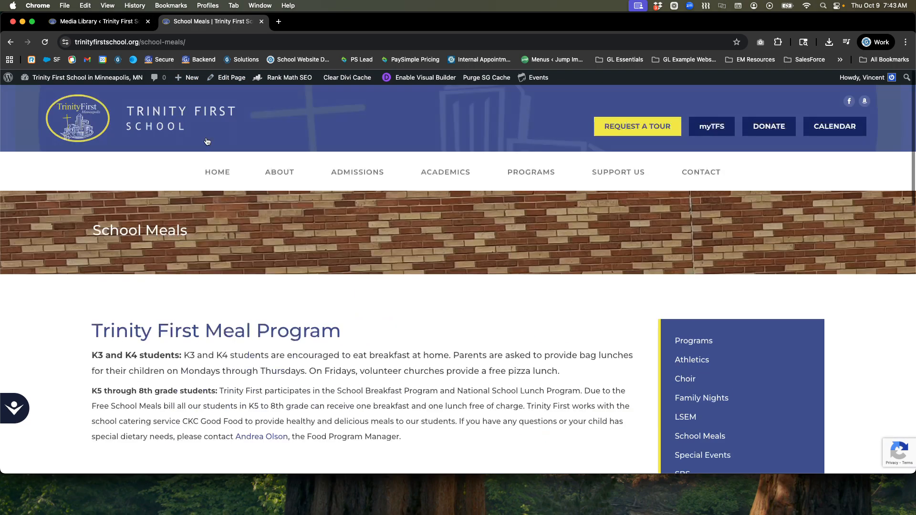
pyautogui.click(99, 21)
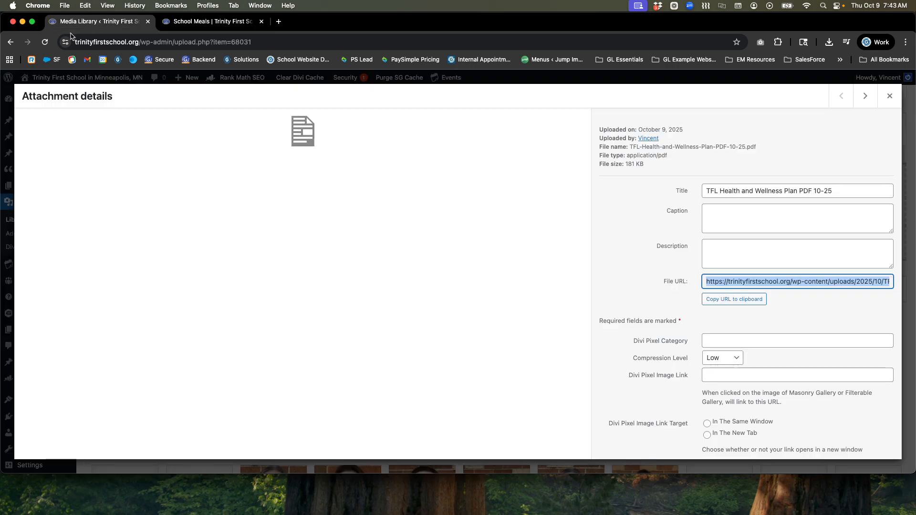
pyautogui.click(890, 96)
pyautogui.click(41, 204)
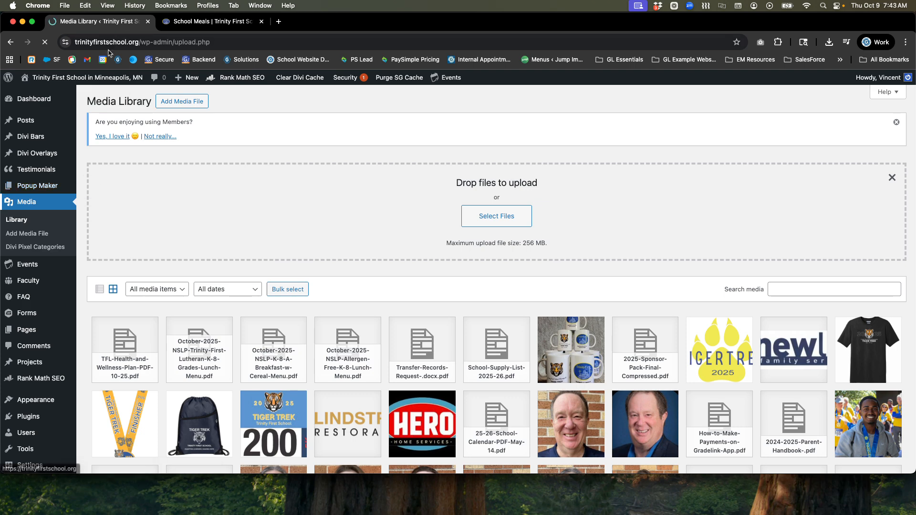
# Open the school site's home page in a new tab, look over its navigation, and return to the Media Library
pyautogui.moveTo(83, 81)
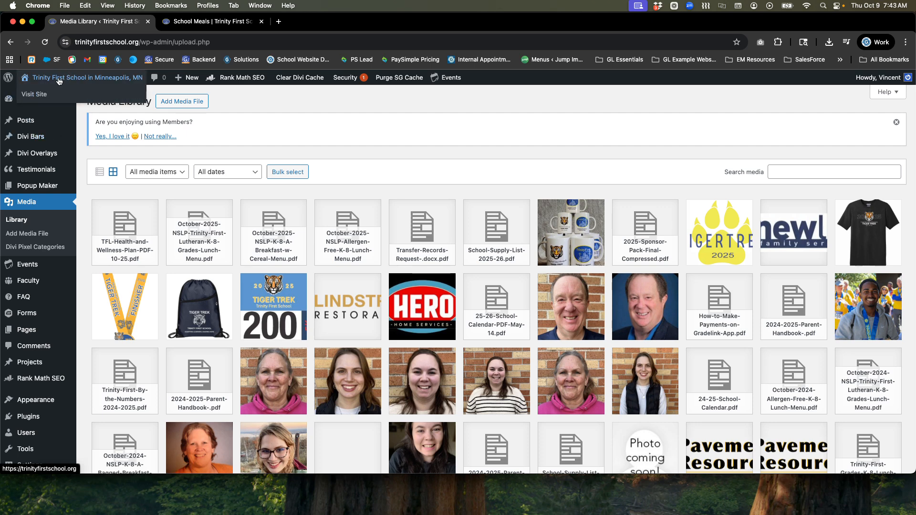
pyautogui.rightClick(64, 79)
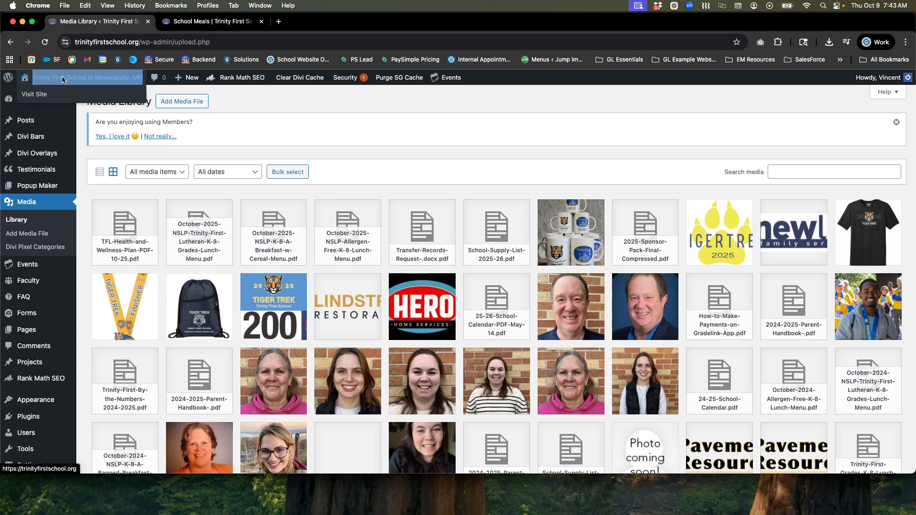
pyautogui.click(89, 83)
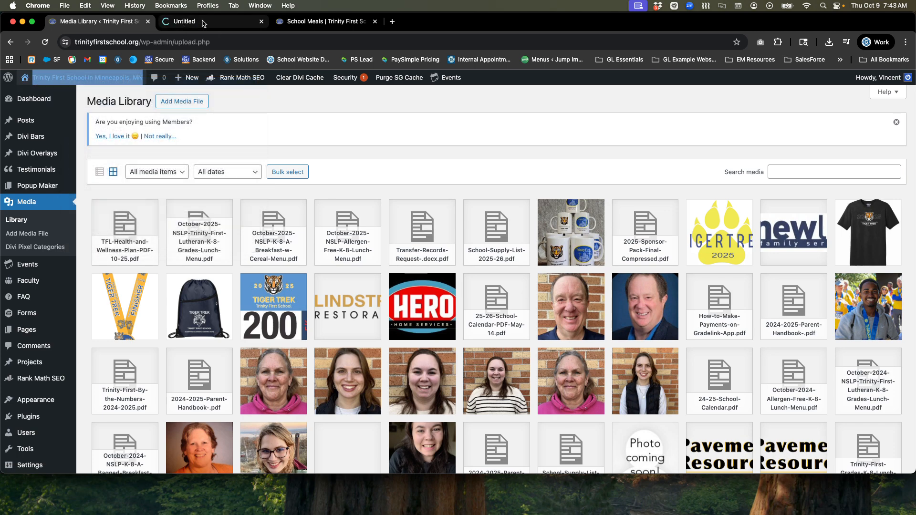
pyautogui.click(205, 22)
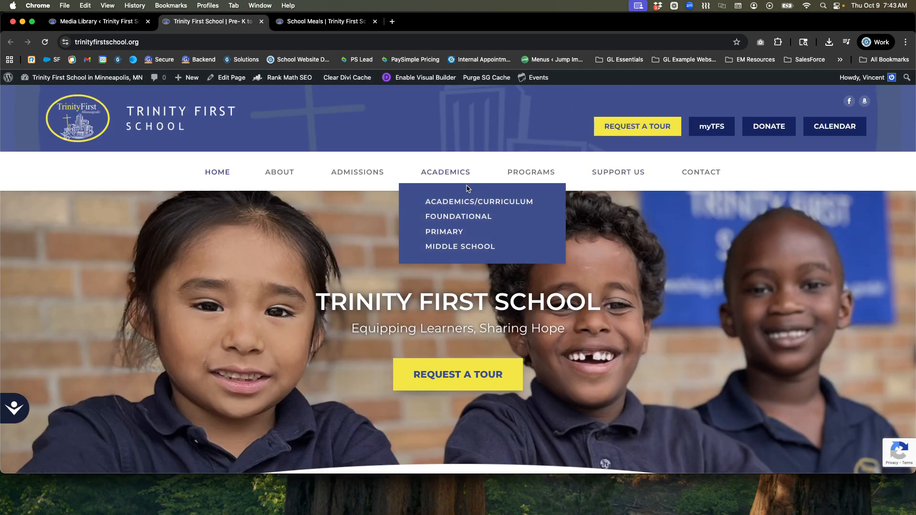
pyautogui.moveTo(528, 176)
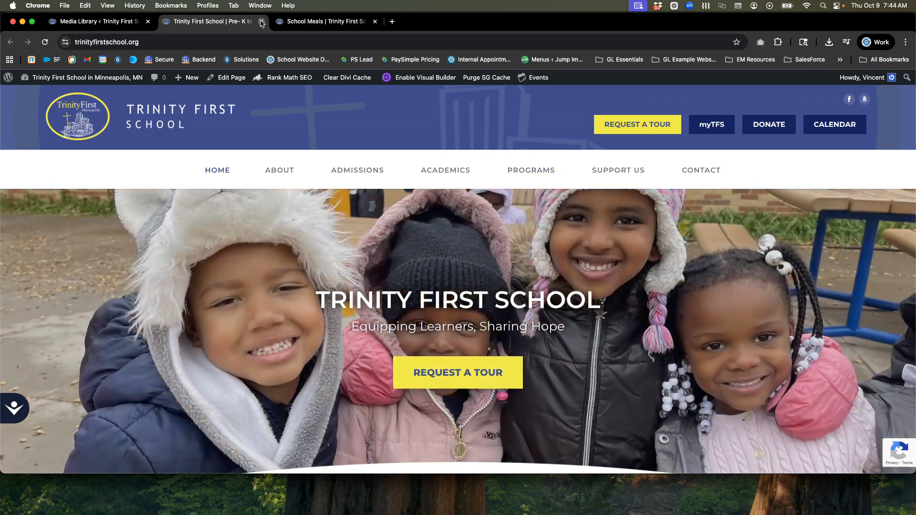
pyautogui.click(262, 23)
pyautogui.click(229, 24)
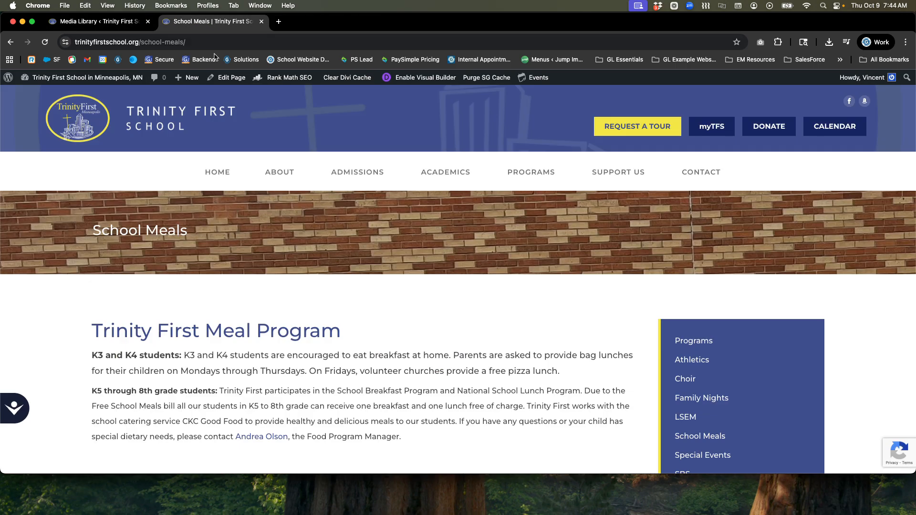
pyautogui.moveTo(263, 202)
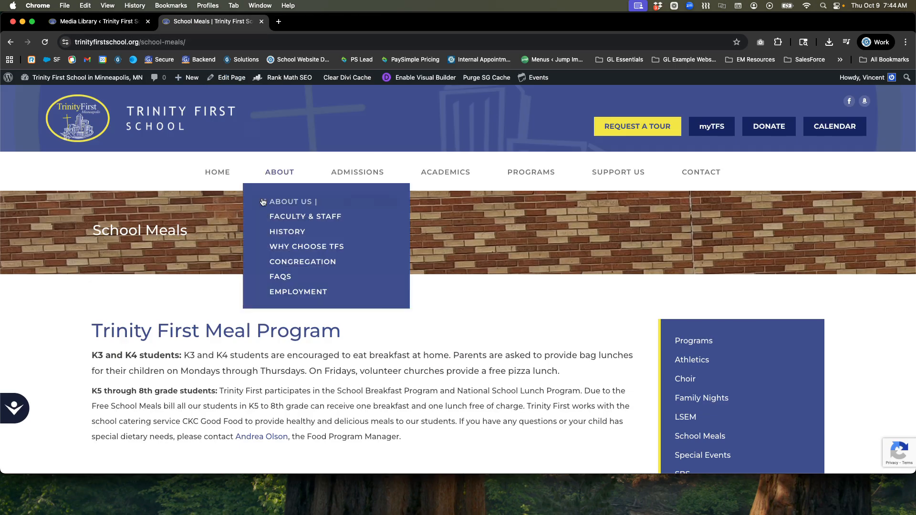
pyautogui.click(76, 23)
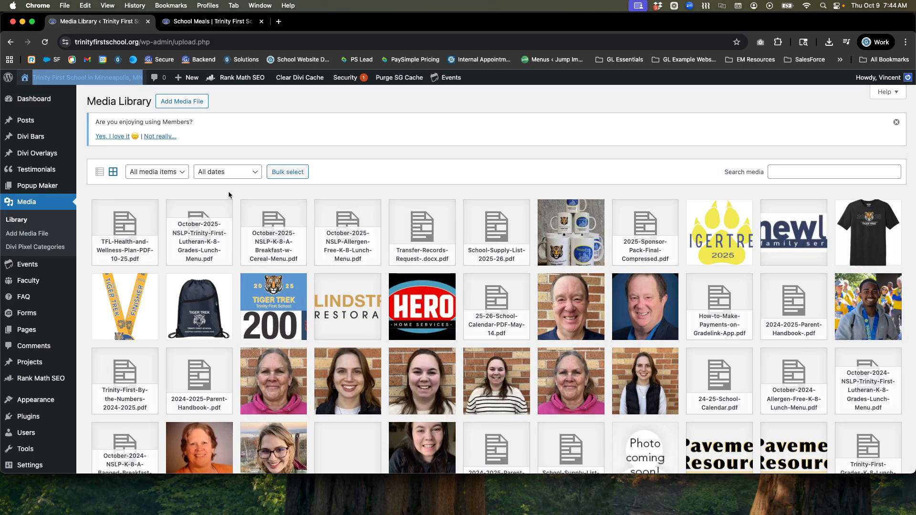
pyautogui.click(313, 134)
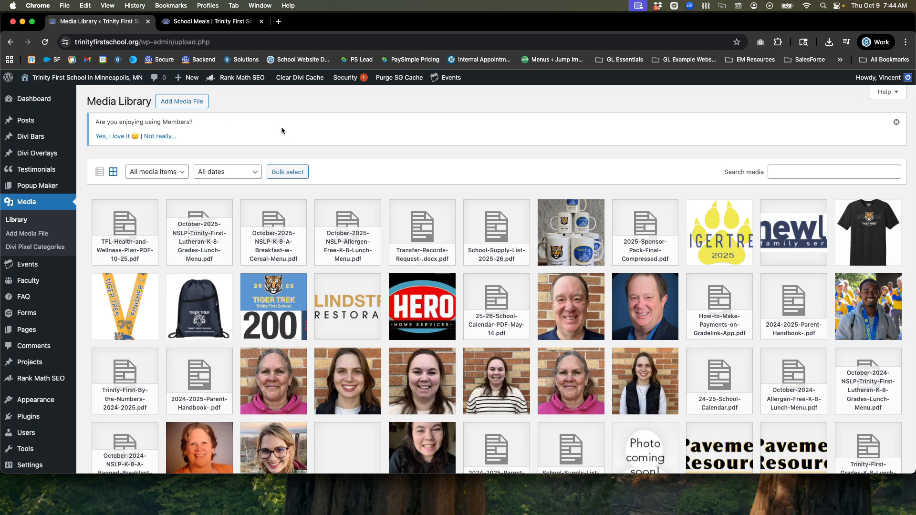
pyautogui.click(181, 106)
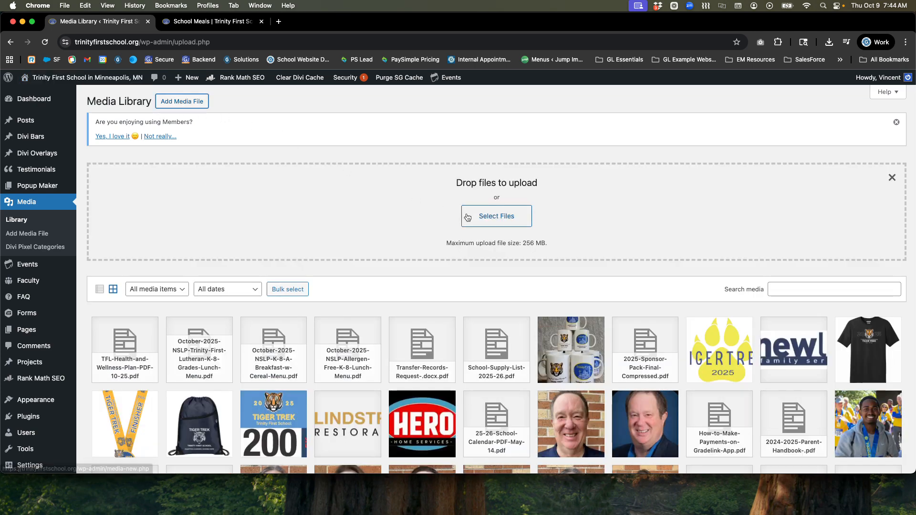
pyautogui.click(496, 217)
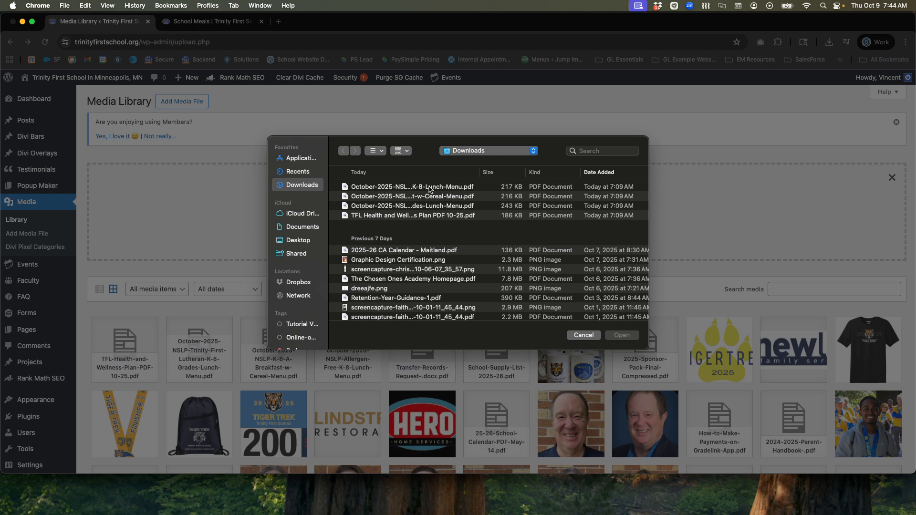
pyautogui.click(430, 188)
pyautogui.click(370, 217)
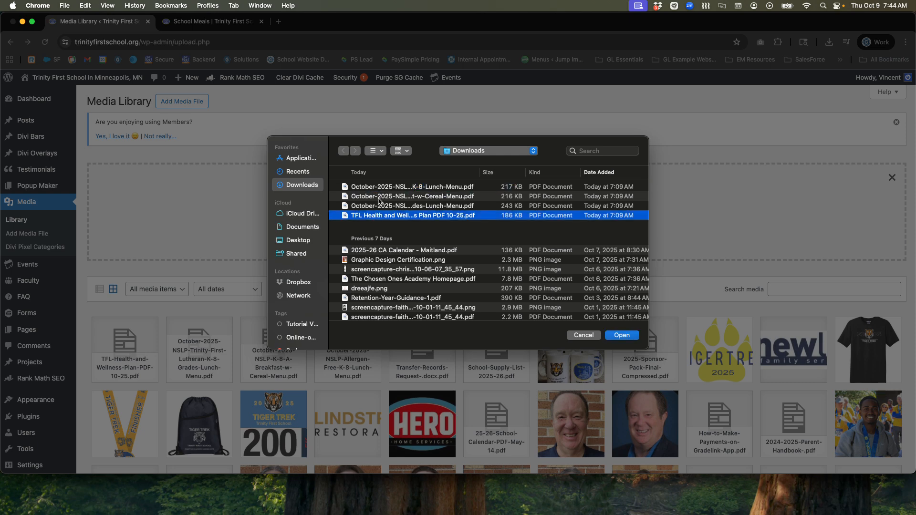
pyautogui.click(387, 186)
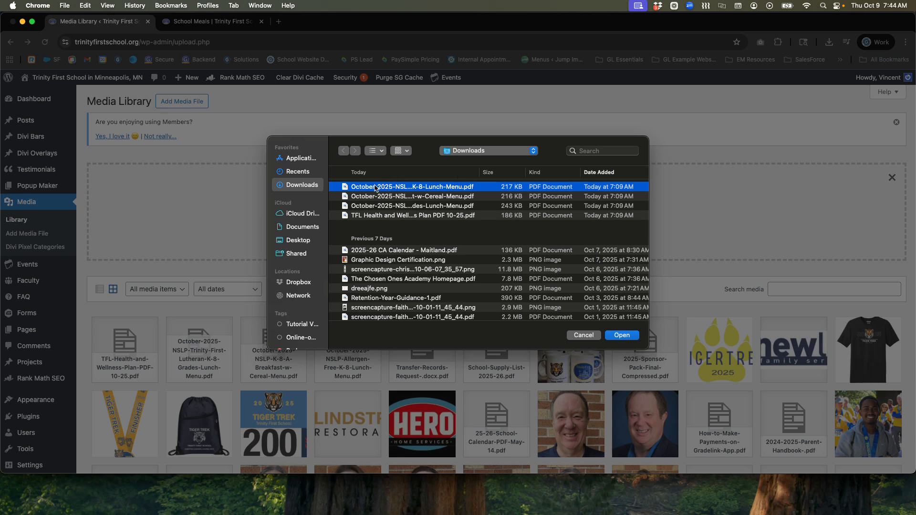
pyautogui.keyDown('shift'); pyautogui.click(369, 215); pyautogui.keyUp('shift')
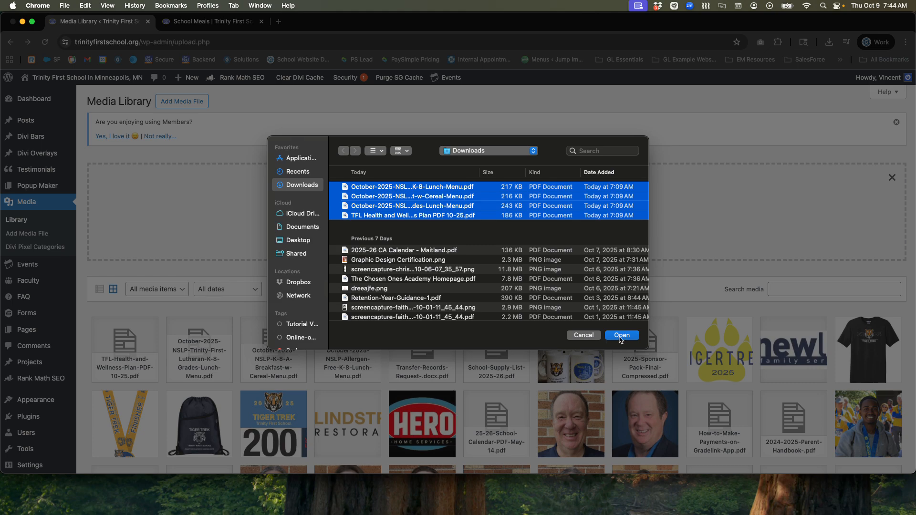
pyautogui.click(584, 336)
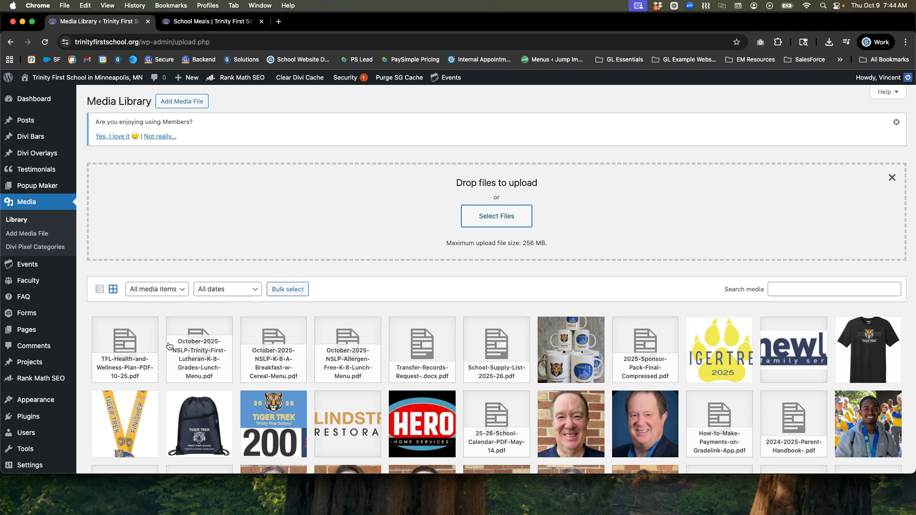
# Copy the file URL of the TFL Health and Wellness Plan PDF 10-25 attachment to the clipboard
pyautogui.click(115, 338)
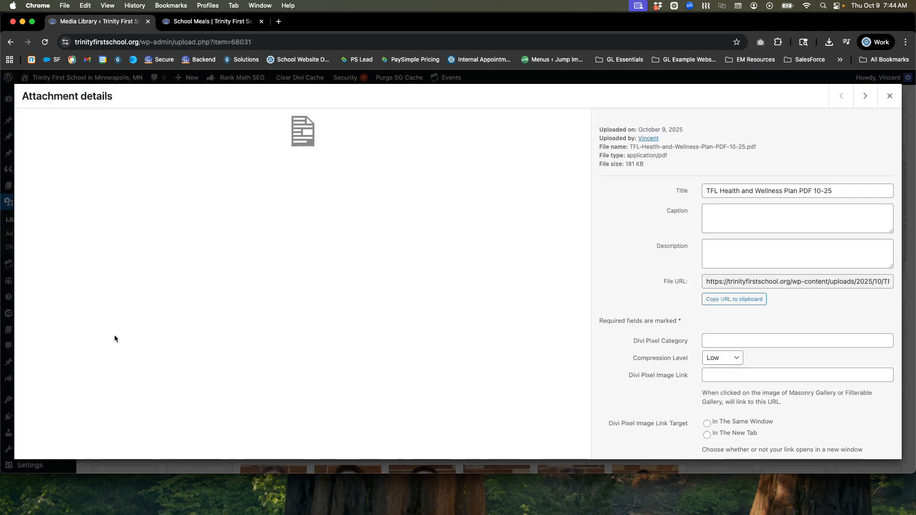
pyautogui.tripleClick(719, 282)
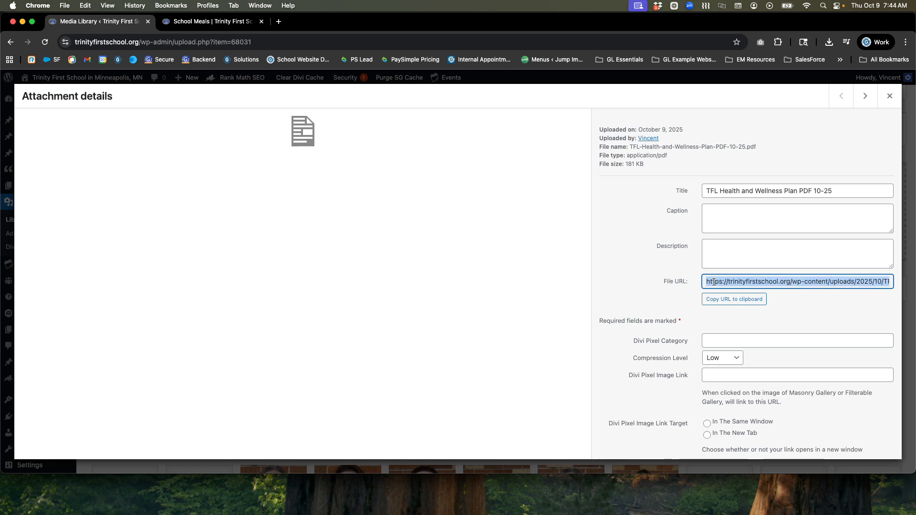
pyautogui.rightClick(714, 281)
pyautogui.click(606, 318)
pyautogui.scroll(-1, 734, 282)
pyautogui.click(841, 301)
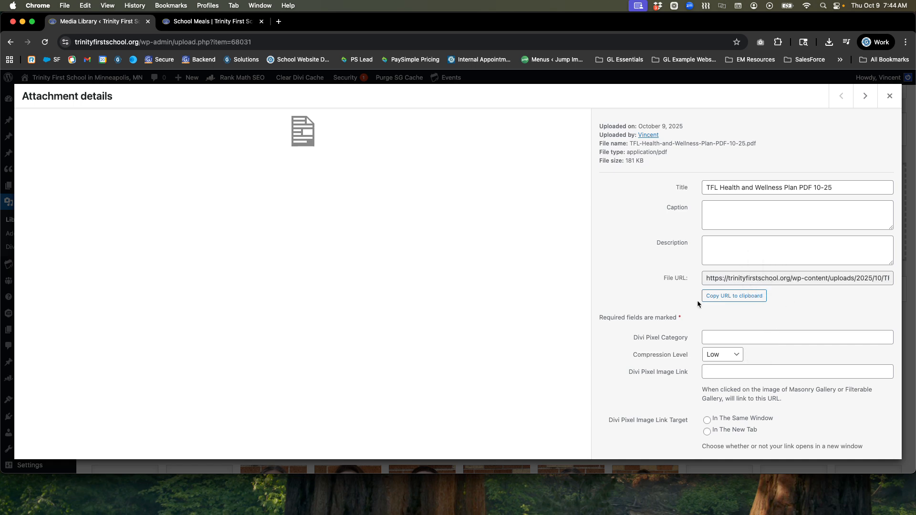
pyautogui.click(714, 299)
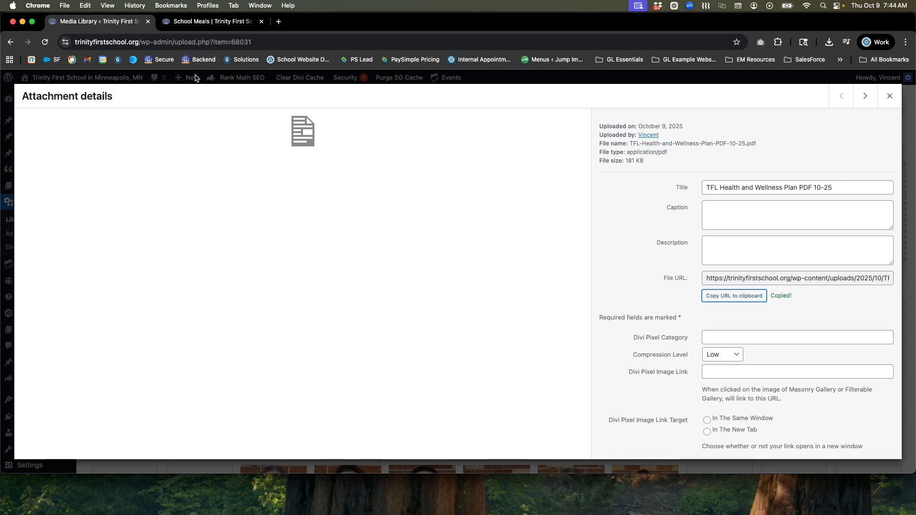
# Switch to the School Meals page and enable the Visual Builder on it
pyautogui.click(187, 25)
pyautogui.scroll(-5, 267, 263)
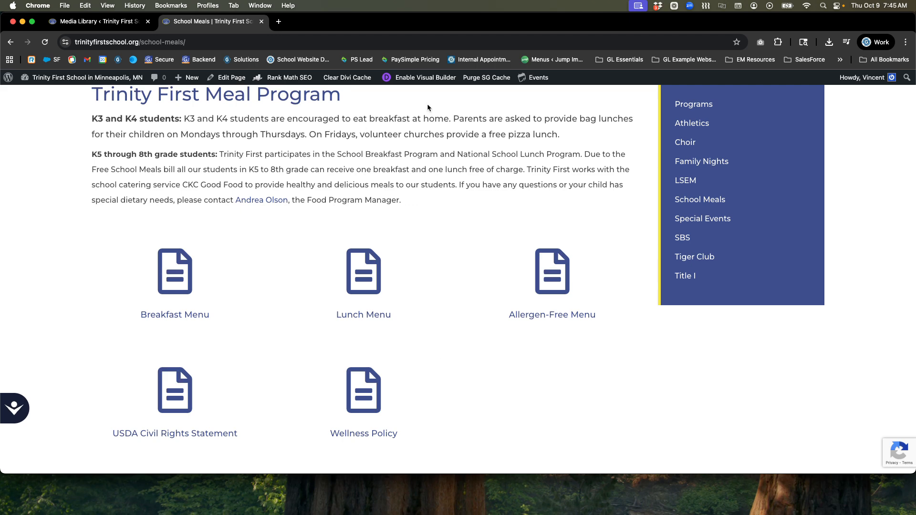
pyautogui.scroll(5, 342, 102)
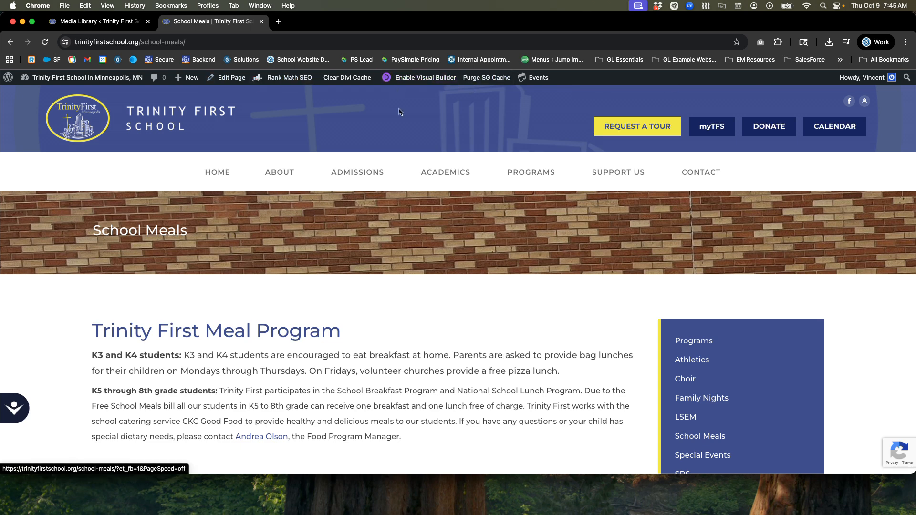
pyautogui.click(406, 79)
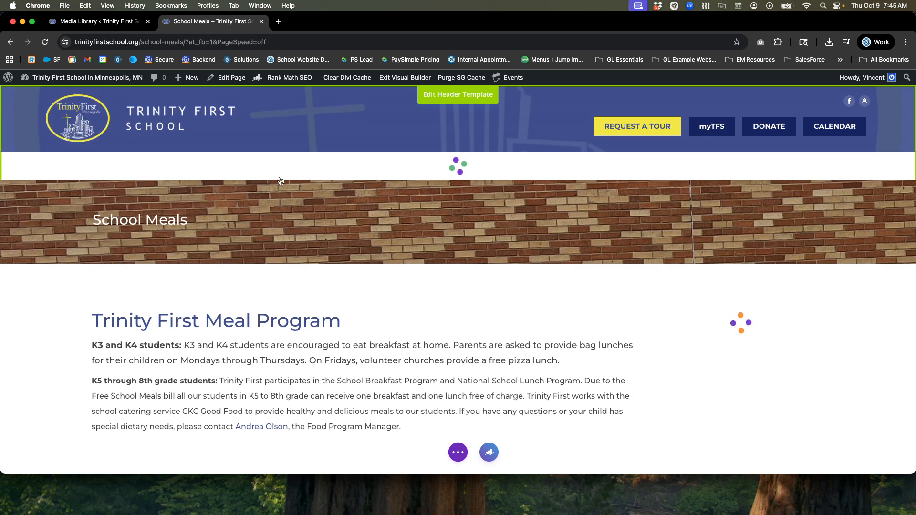
# Open the Wellness Policy blurb's module settings on the School Meals page and expand its link options
pyautogui.scroll(-10, 442, 252)
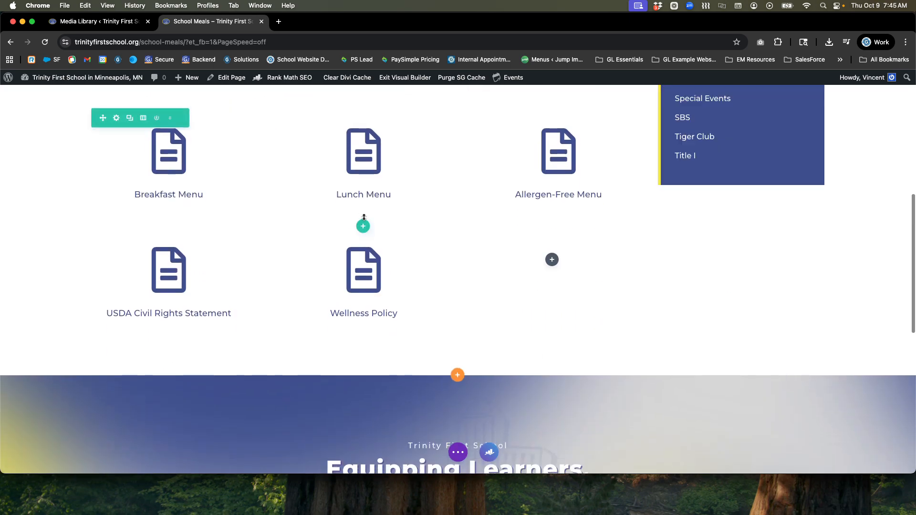
pyautogui.click(96, 21)
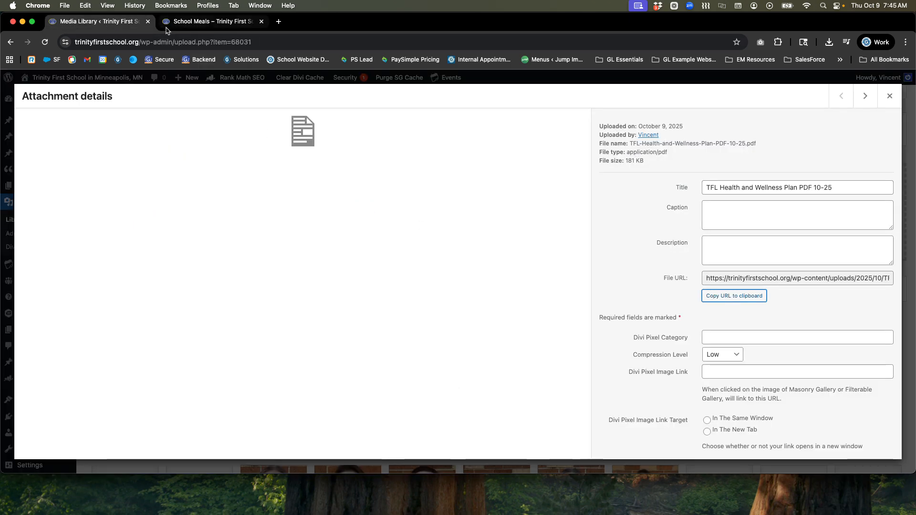
pyautogui.click(184, 21)
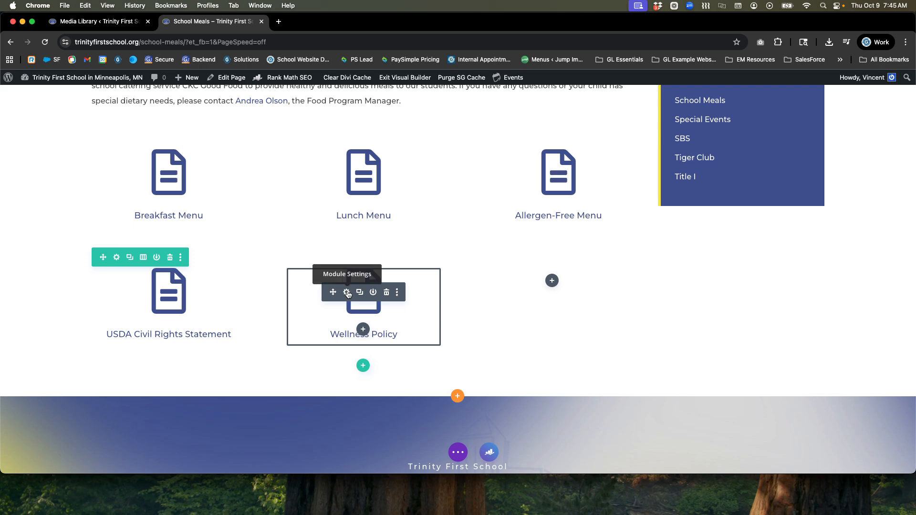
pyautogui.click(347, 293)
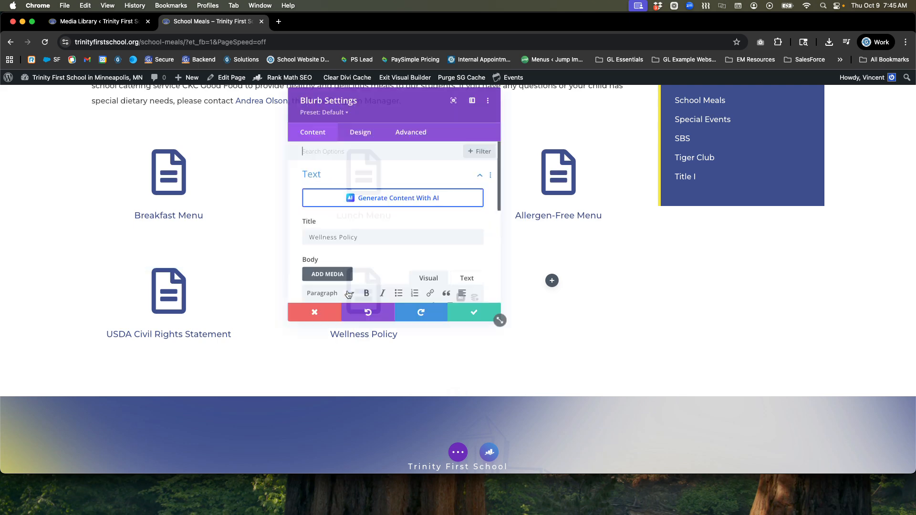
pyautogui.scroll(-2, 342, 224)
pyautogui.scroll(-2, 341, 229)
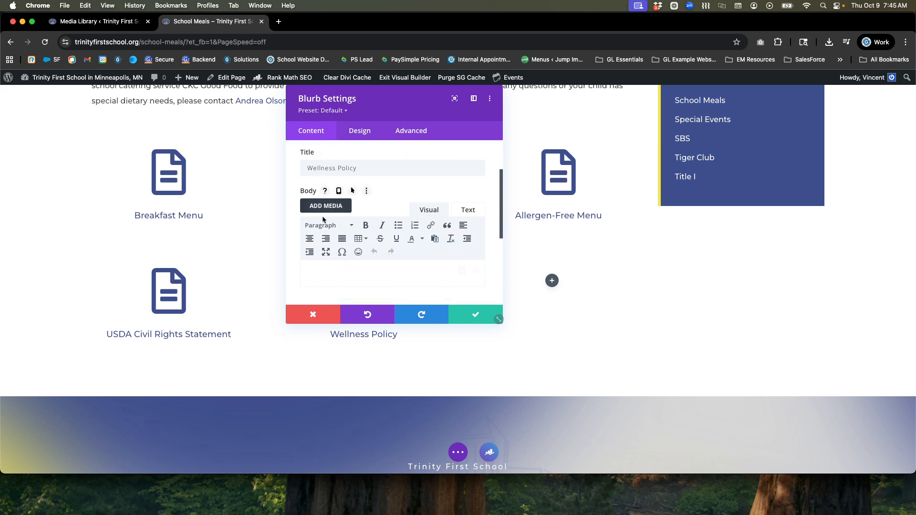
pyautogui.scroll(-3, 334, 219)
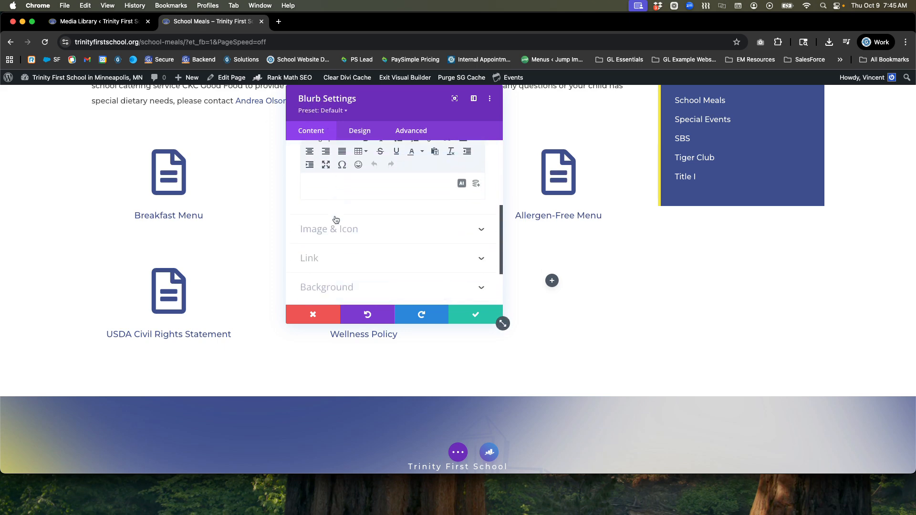
pyautogui.click(314, 252)
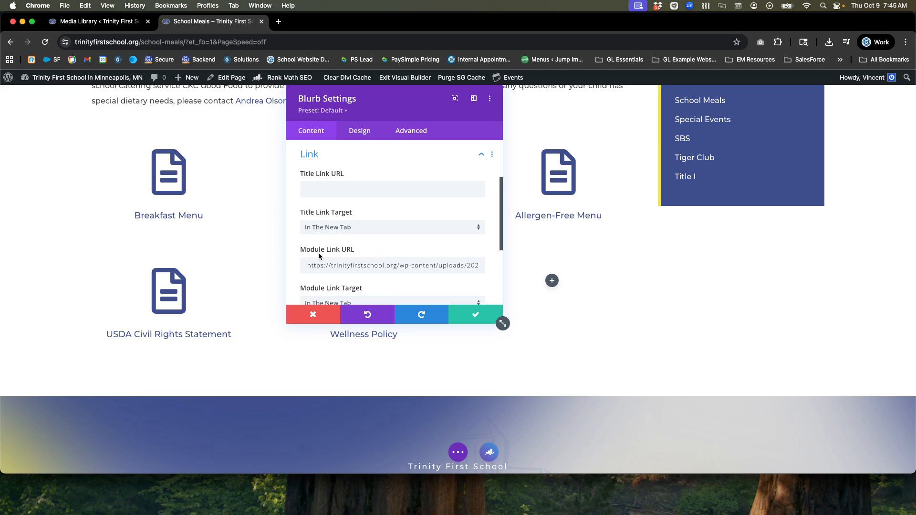
# Replace the Wellness Policy blurb's Module Link URL with the copied TFL-Health-and-Wellness-Plan-PDF-10-25 file URL and accept the settings
pyautogui.click(362, 188)
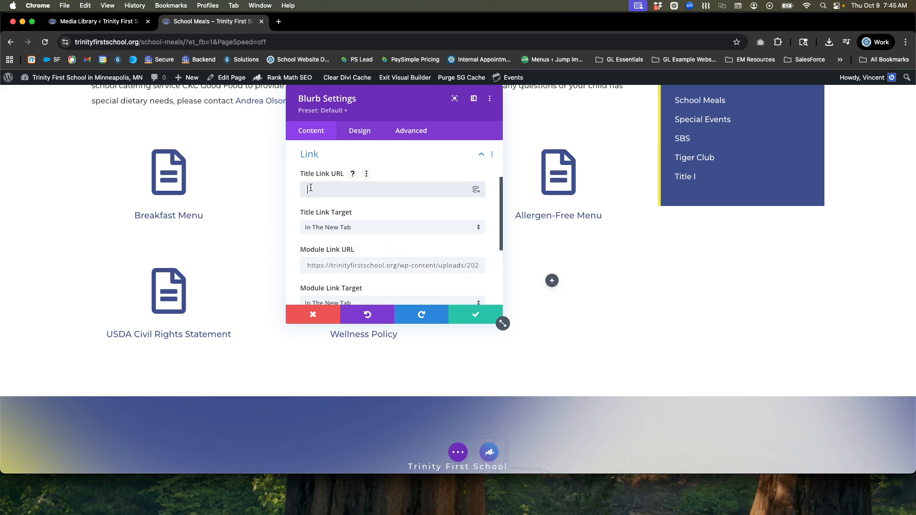
pyautogui.tripleClick(312, 265)
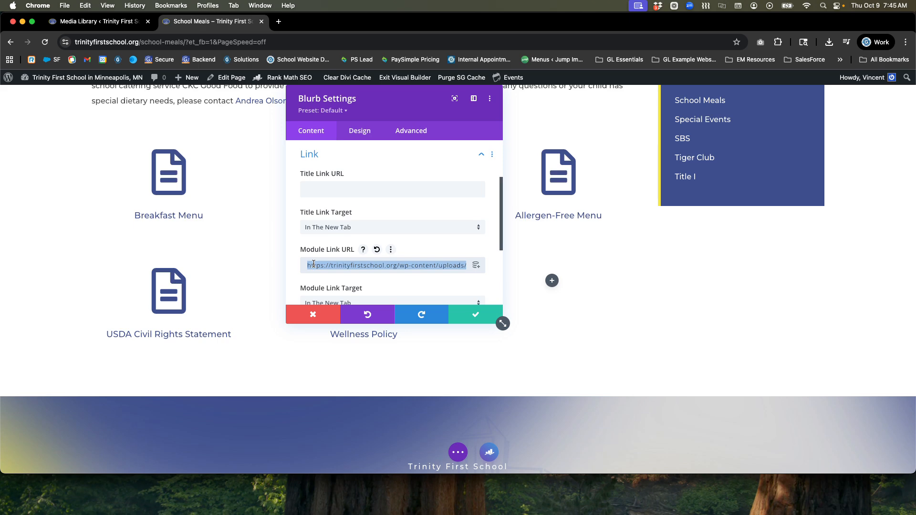
pyautogui.press('BackSpace')
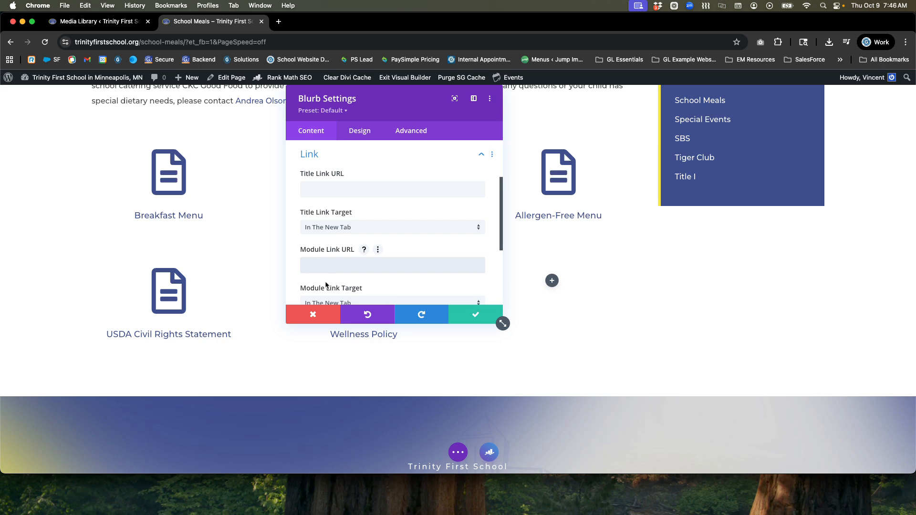
pyautogui.rightClick(316, 264)
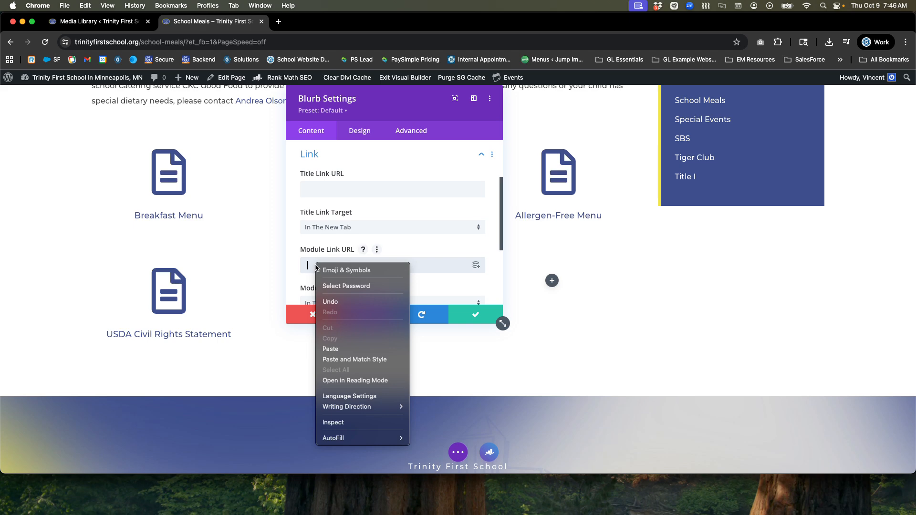
pyautogui.click(346, 350)
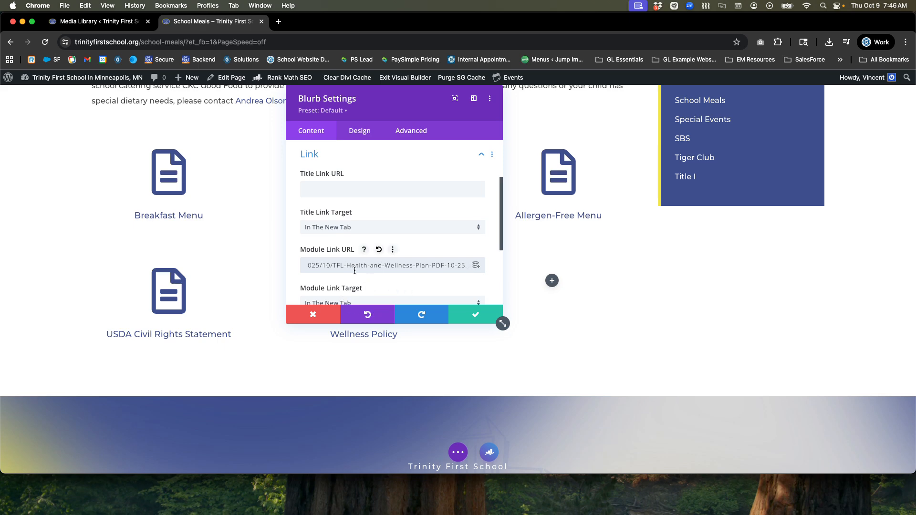
pyautogui.hscroll(-4, 354, 266)
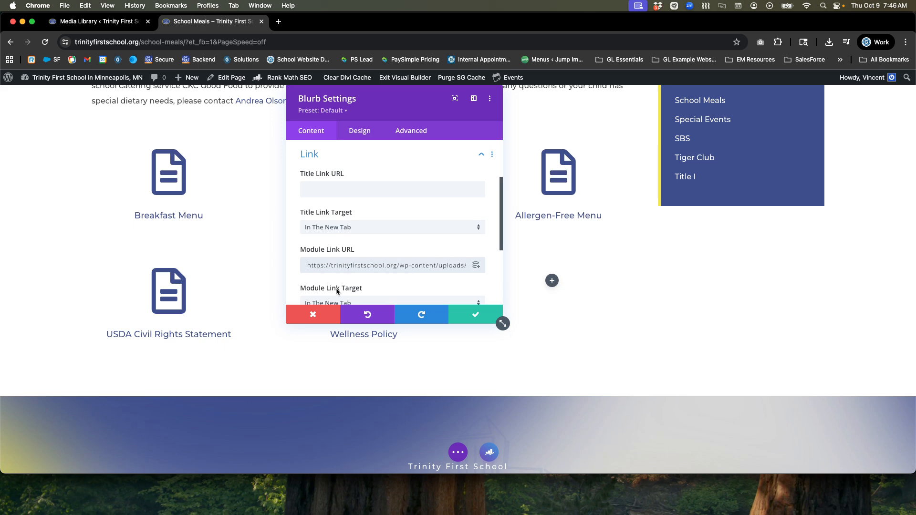
pyautogui.scroll(-3, 337, 292)
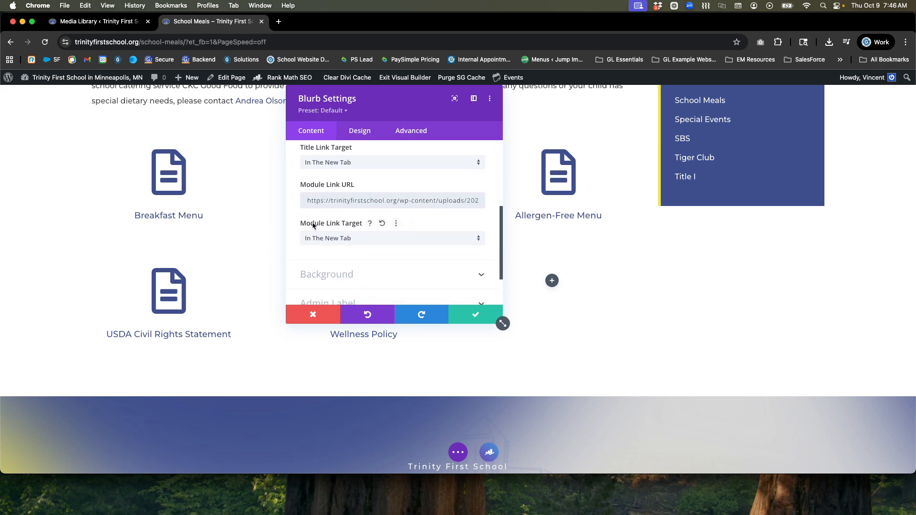
pyautogui.click(470, 316)
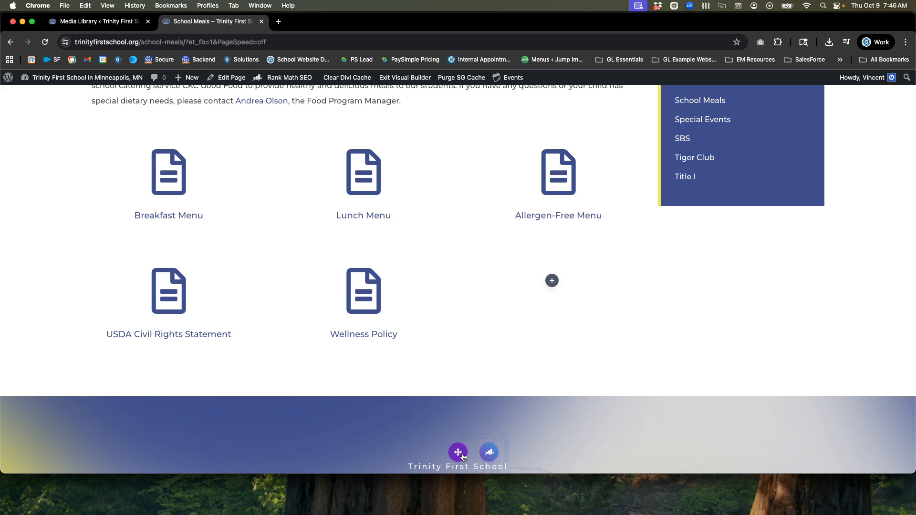
# Save the School Meals page with the updated Wellness Policy link
pyautogui.click(459, 455)
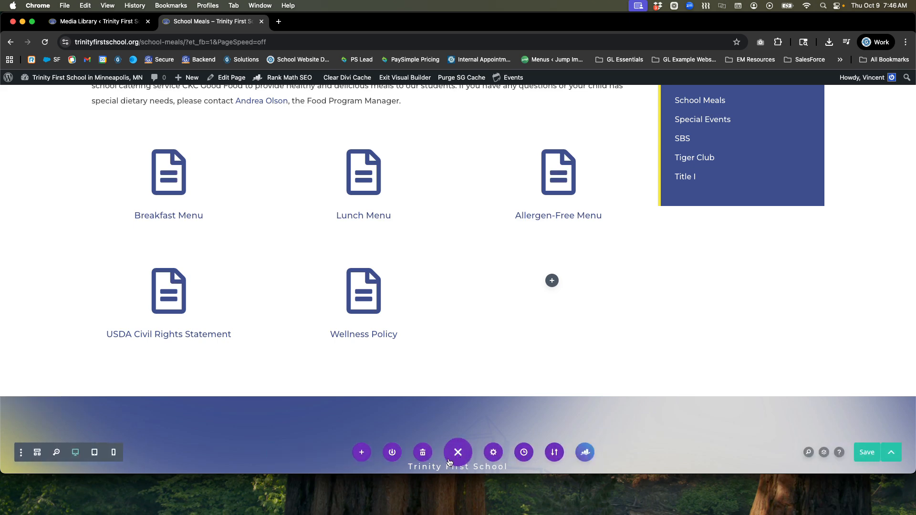
pyautogui.click(868, 452)
pyautogui.scroll(1, 418, 333)
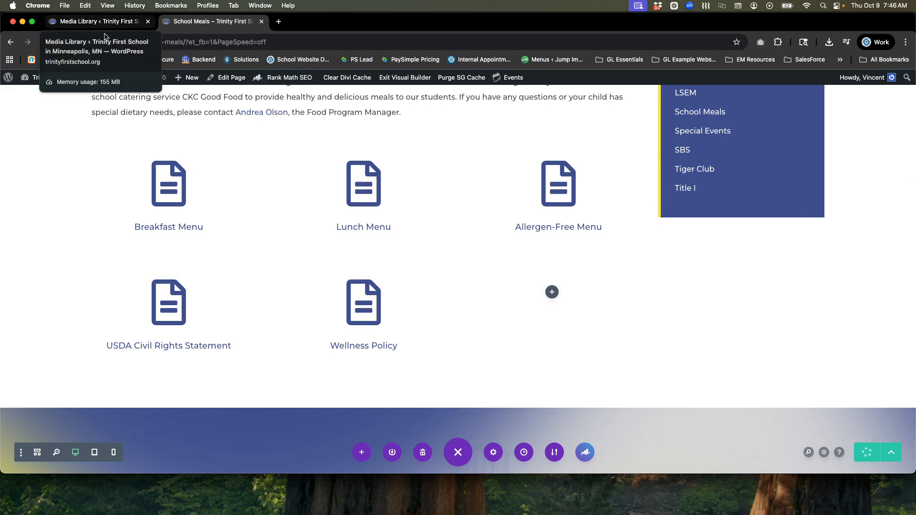
# Return to the Media Library and copy the file URL of the October-2025-NSLP-K-8-A-Breakfast-w-Cereal-Menu attachment to the clipboard
pyautogui.click(84, 21)
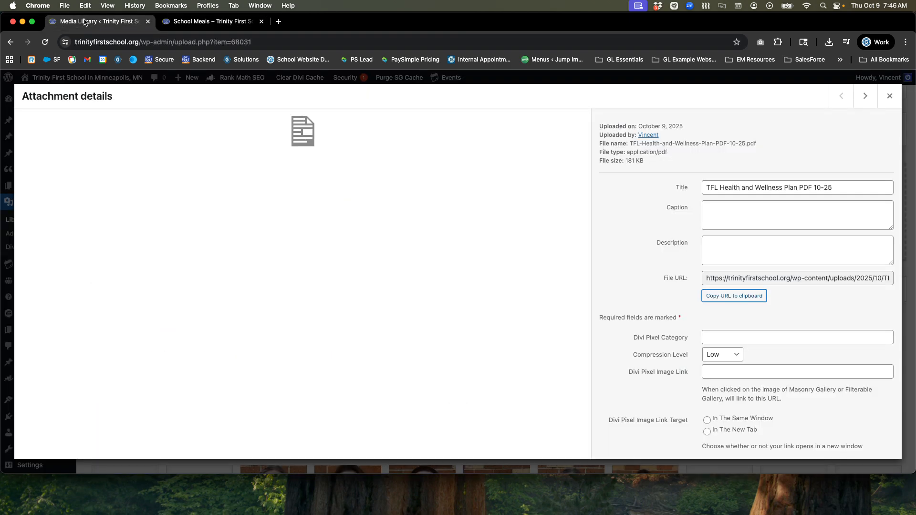
pyautogui.click(891, 99)
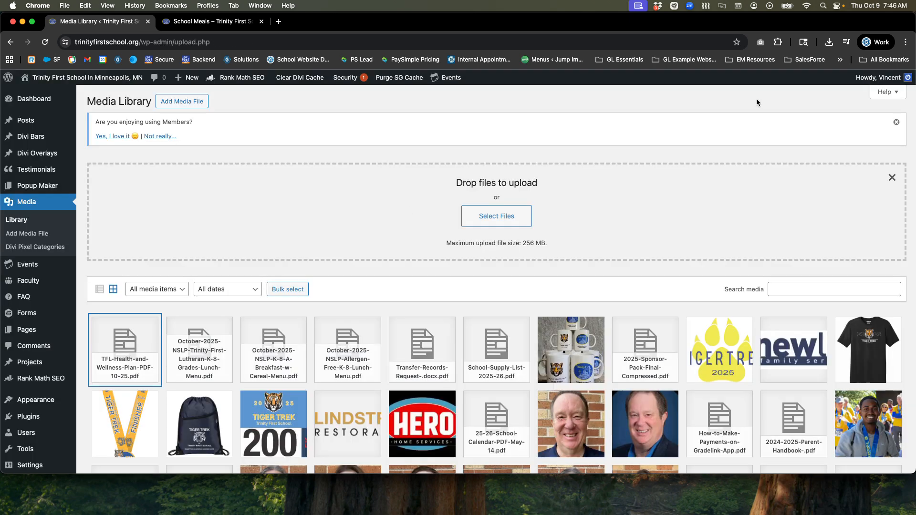
pyautogui.click(271, 345)
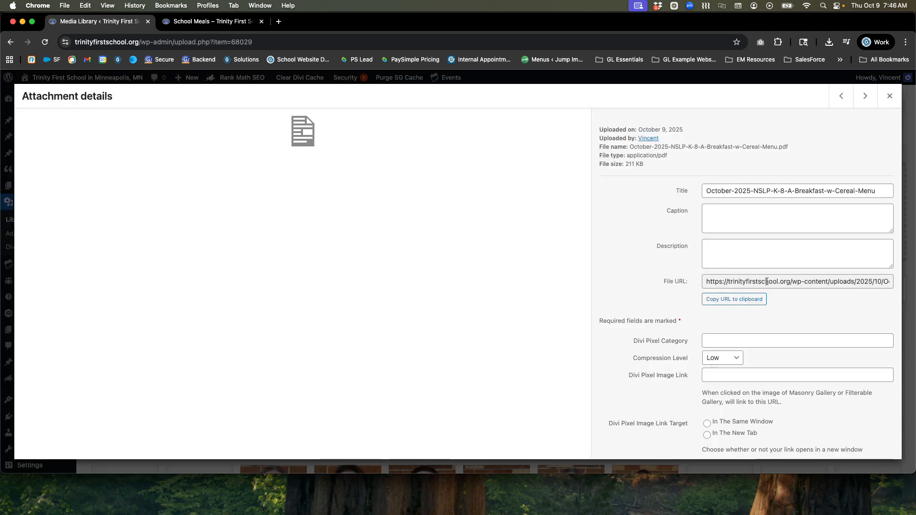
pyautogui.click(724, 301)
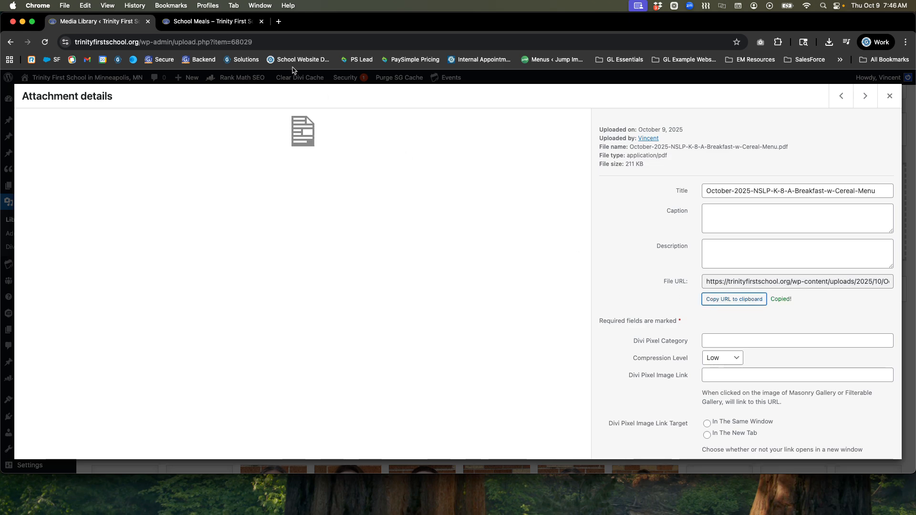
# Replace the Breakfast Menu blurb's Module Link URL on the School Meals page with the copied October 2025 breakfast menu URL and save the page
pyautogui.click(208, 26)
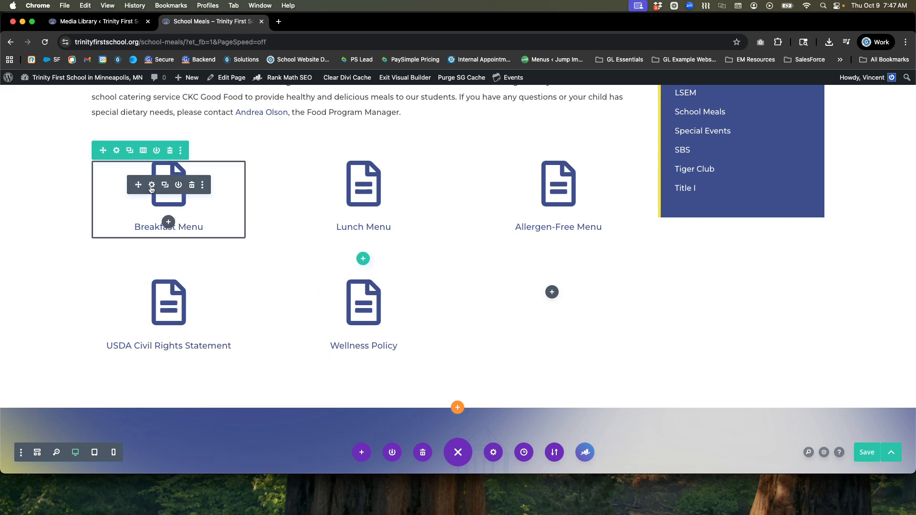
pyautogui.click(151, 186)
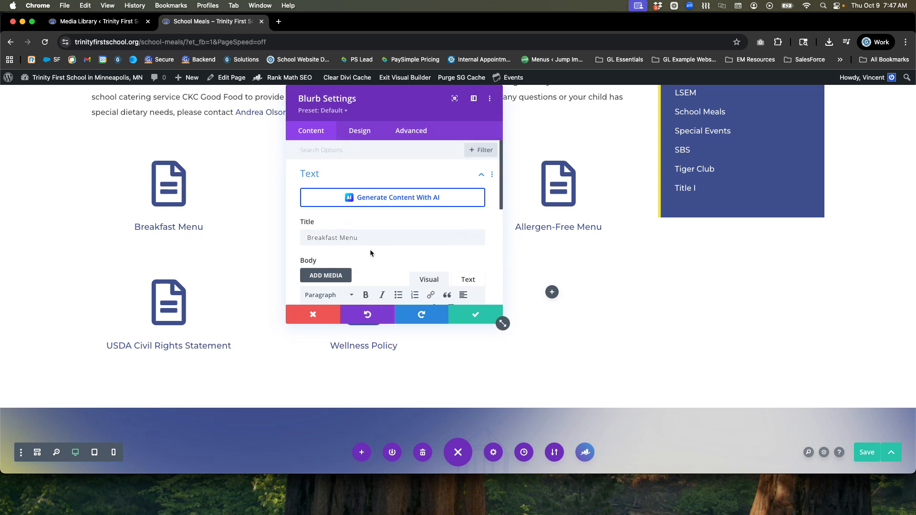
pyautogui.scroll(-5, 371, 250)
pyautogui.click(315, 253)
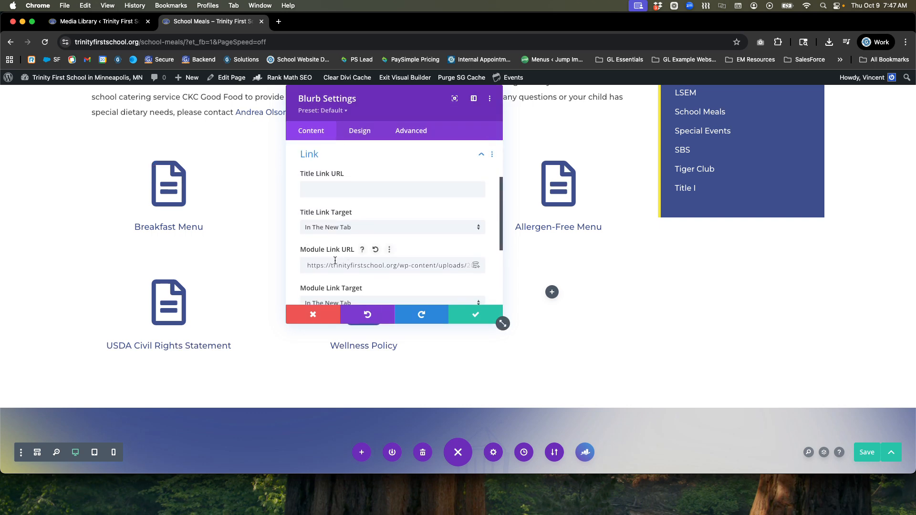
pyautogui.tripleClick(335, 260)
pyautogui.press('BackSpace')
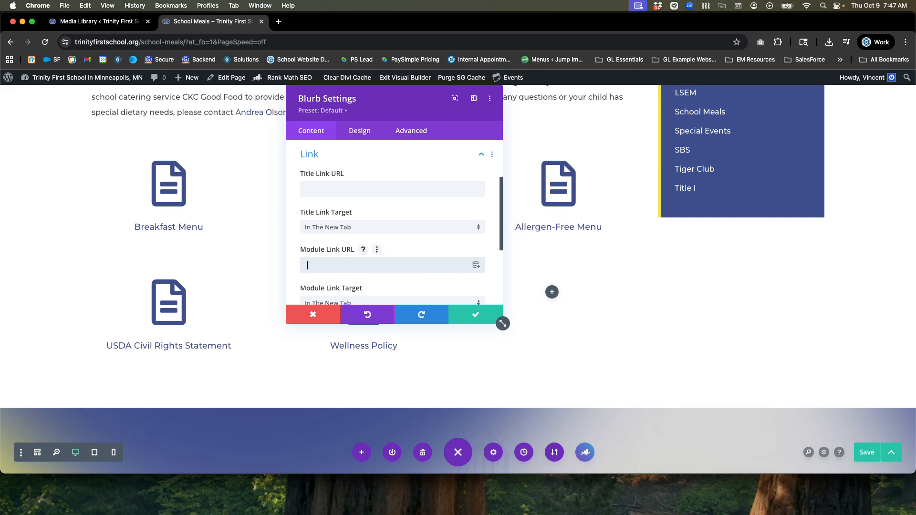
pyautogui.press('super+v')
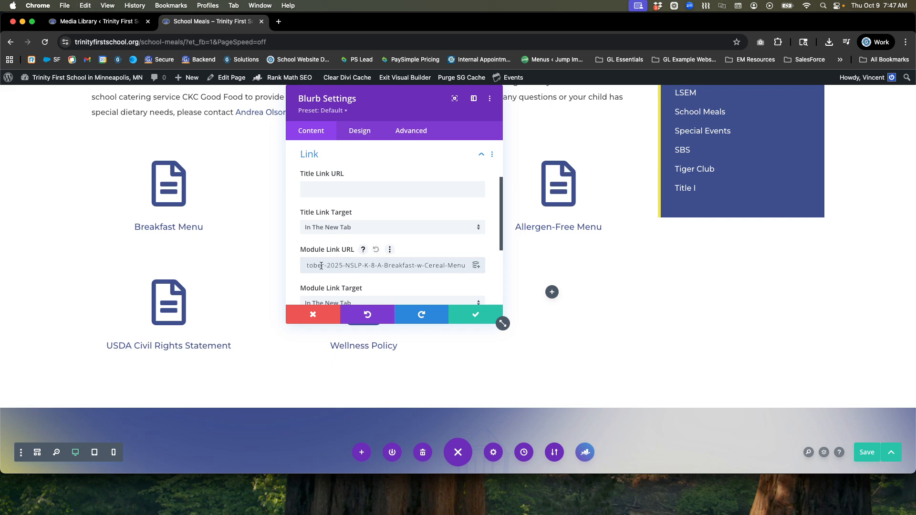
pyautogui.click(473, 316)
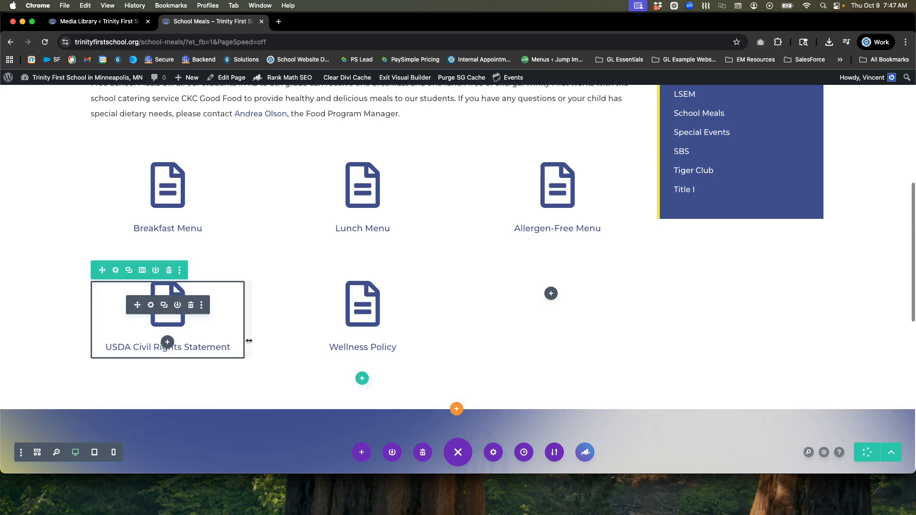
pyautogui.scroll(6, 371, 237)
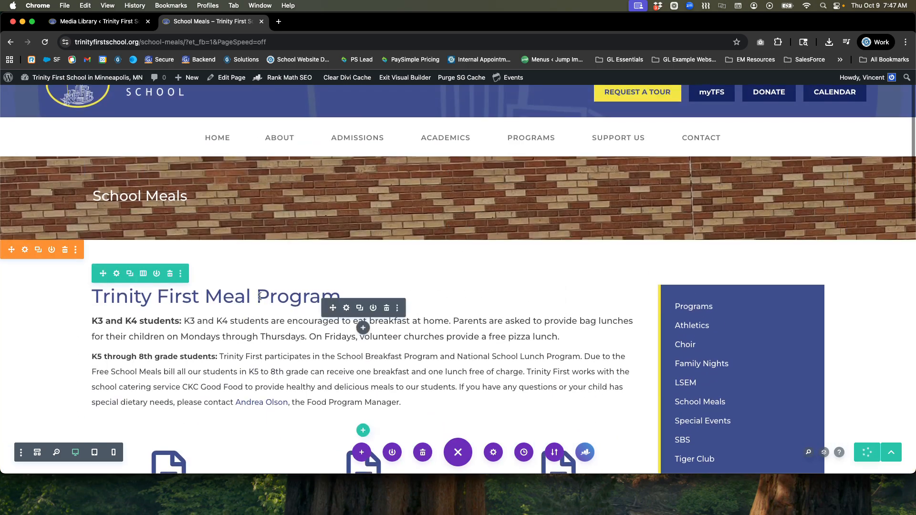
pyautogui.scroll(-4, 262, 319)
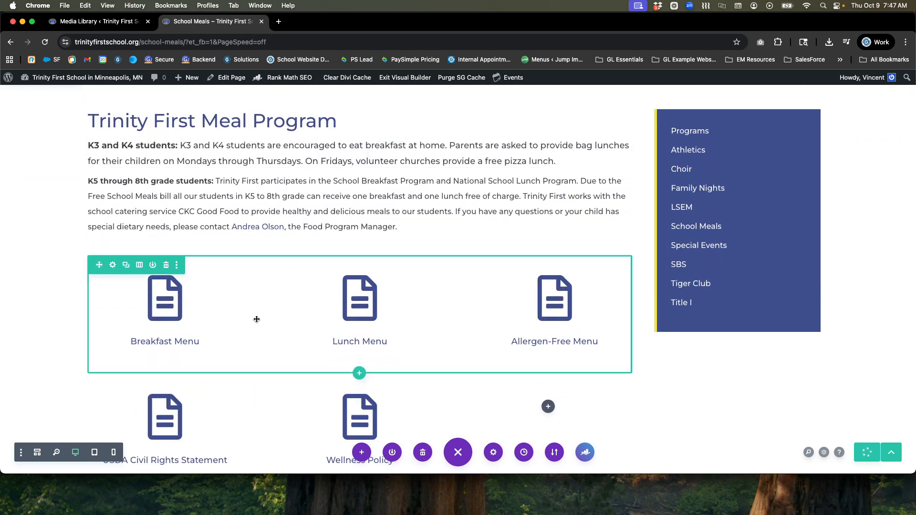